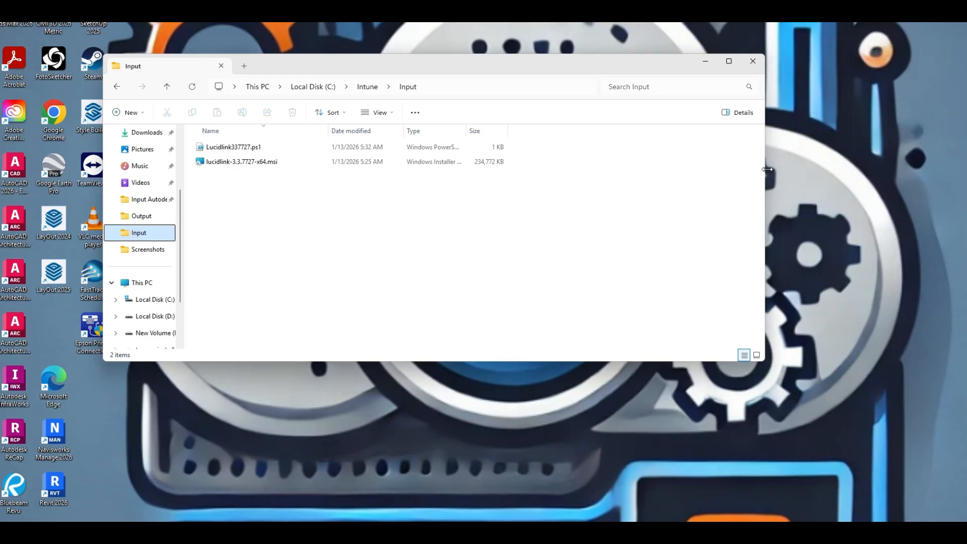
# Narrow the Input folder window and shift it aside to free up desktop space.
pyautogui.moveTo(765, 169); pyautogui.dragTo(598, 170)
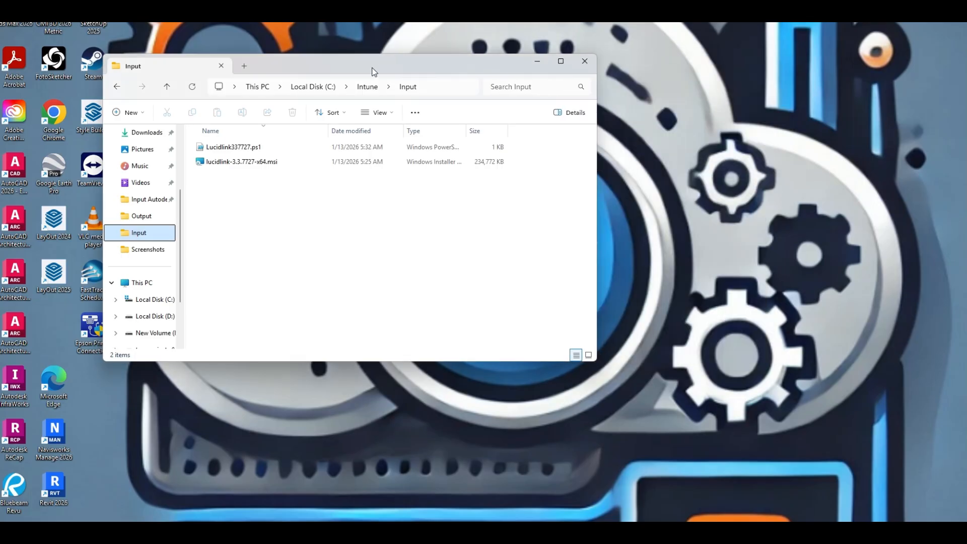
pyautogui.moveTo(373, 71); pyautogui.dragTo(283, 56)
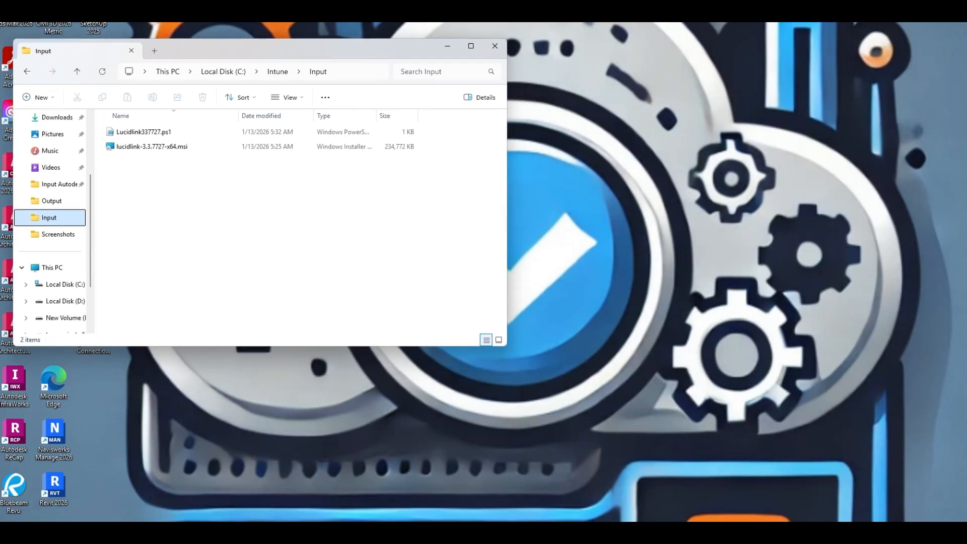
# Bring the browser window with the lucidlink.com home page into view over the Input folder window.
pyautogui.moveTo(966, 87); pyautogui.dragTo(277, 71)
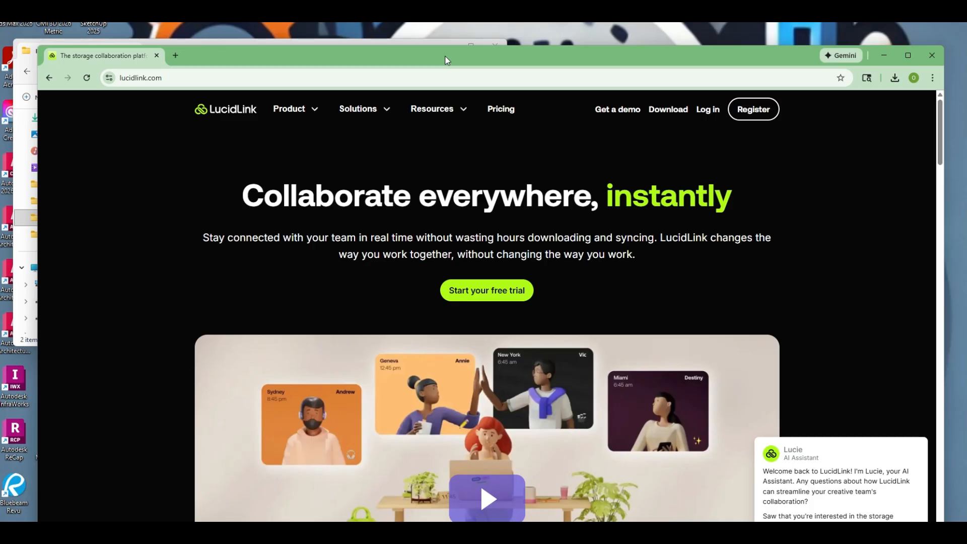
pyautogui.moveTo(449, 58); pyautogui.dragTo(453, 59)
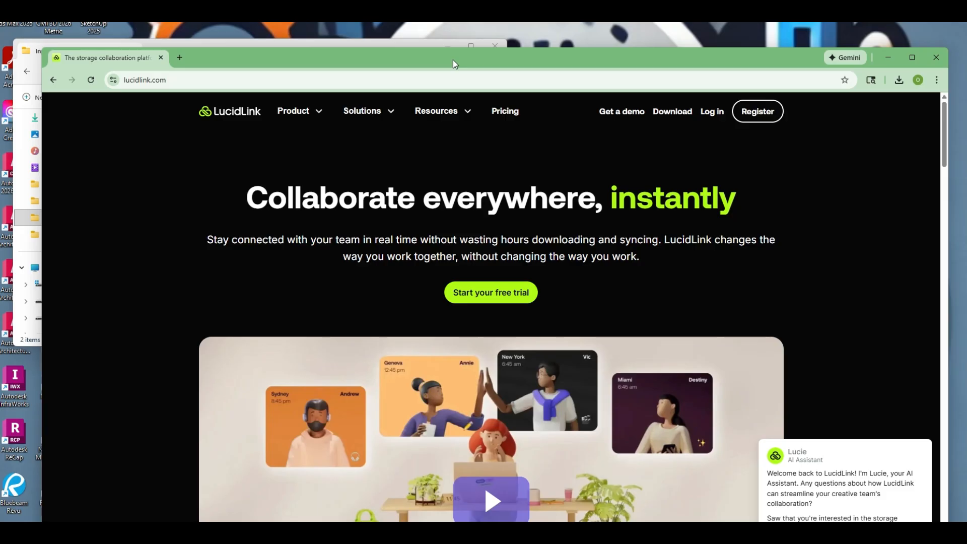
pyautogui.moveTo(453, 60); pyautogui.dragTo(457, 61)
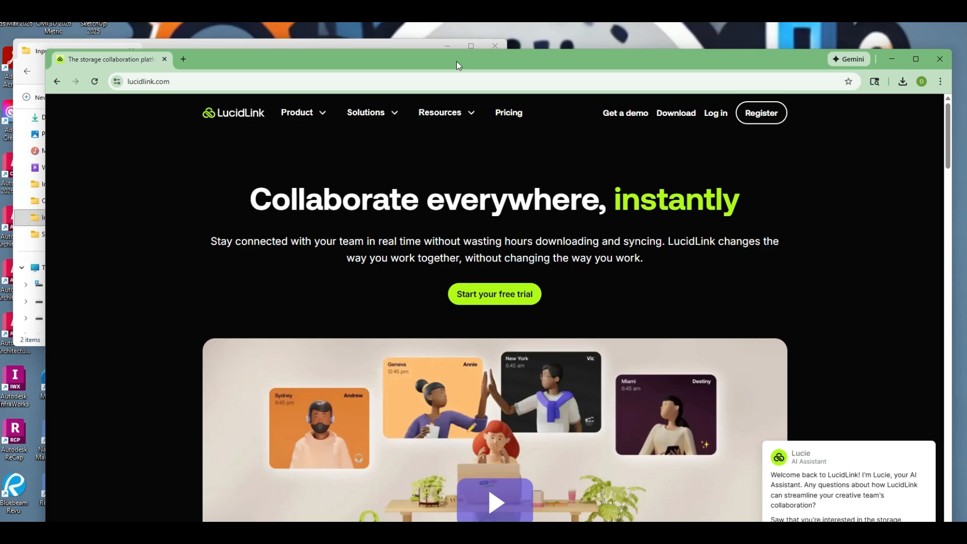
pyautogui.moveTo(456, 61); pyautogui.dragTo(457, 63)
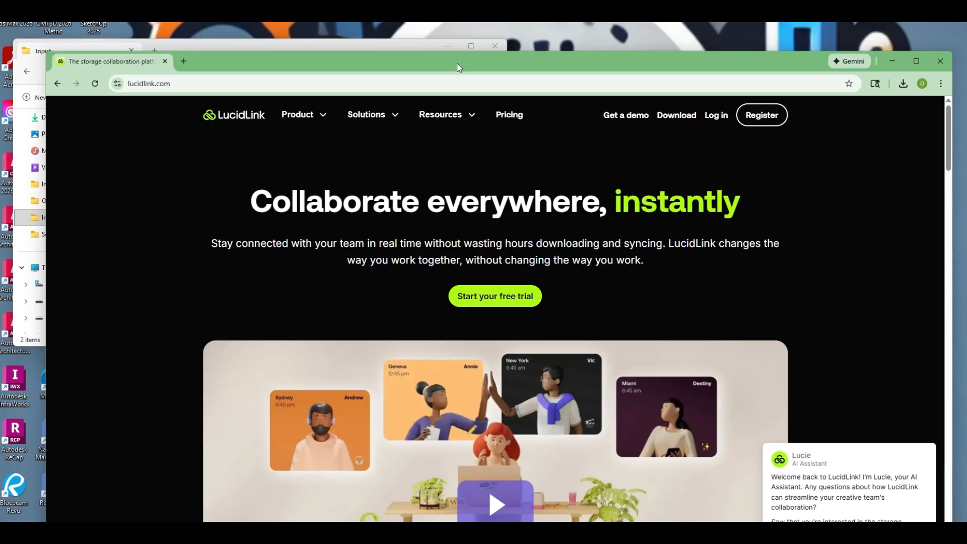
pyautogui.moveTo(457, 63); pyautogui.dragTo(458, 63)
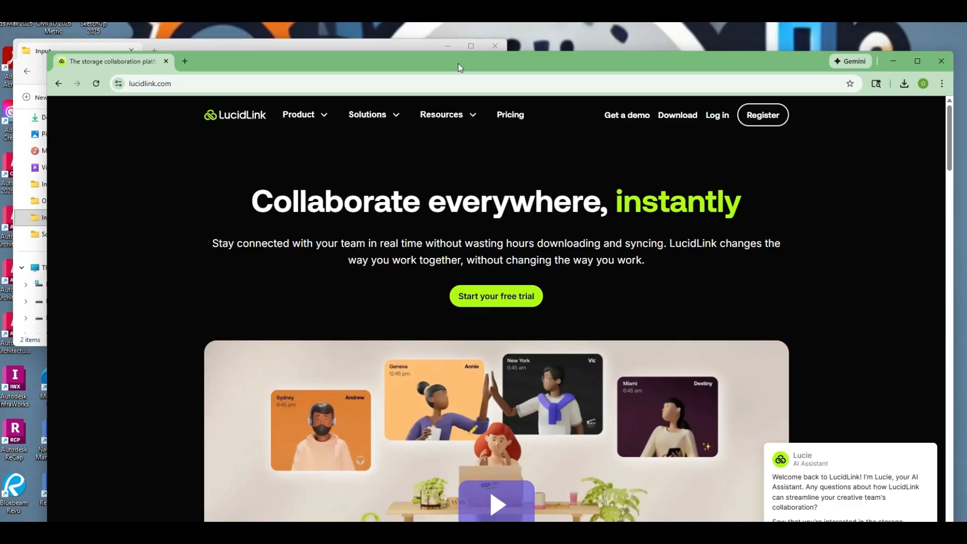
pyautogui.moveTo(458, 68); pyautogui.dragTo(459, 68)
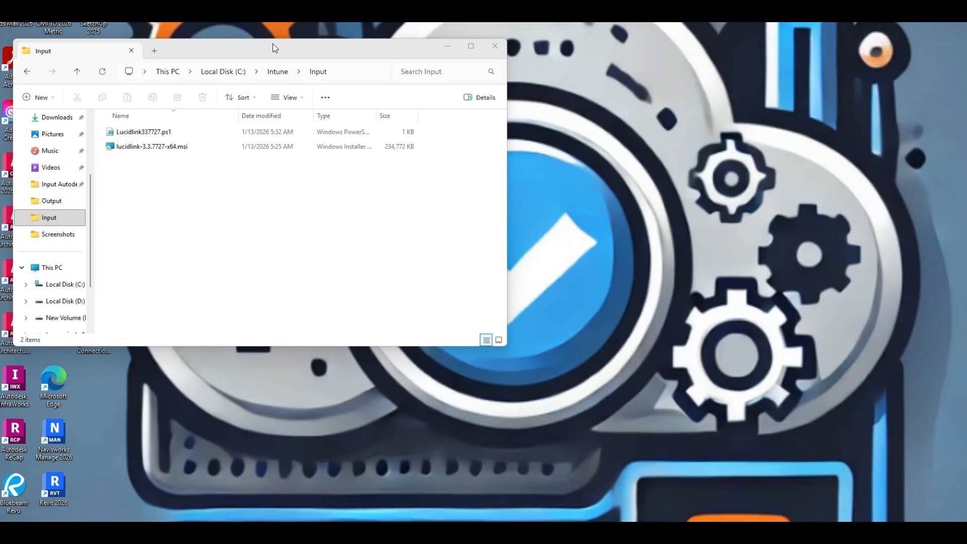
# Open Lucidlink337727.ps1 from the Input folder and examine its taskkill and silent install commands.
pyautogui.moveTo(273, 48); pyautogui.dragTo(351, 58)
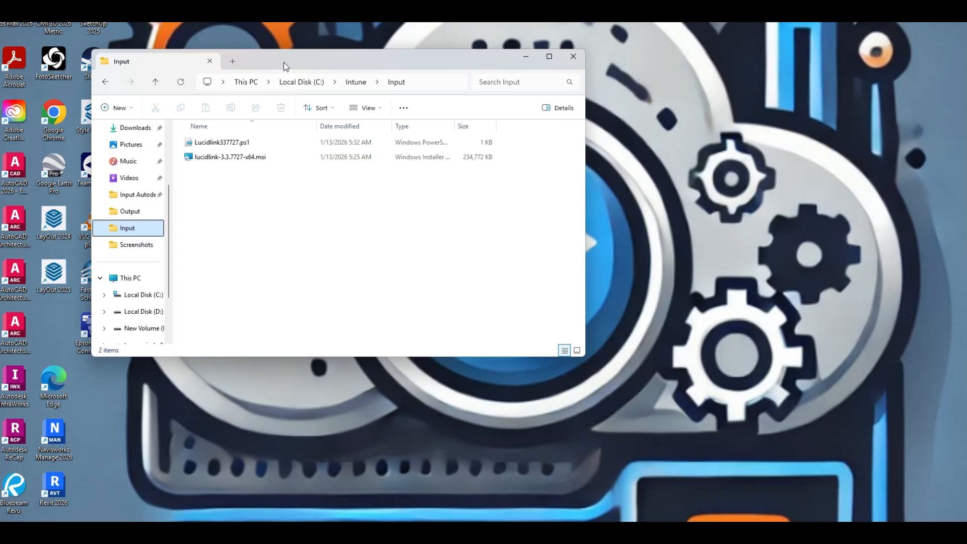
pyautogui.moveTo(282, 63); pyautogui.dragTo(308, 66)
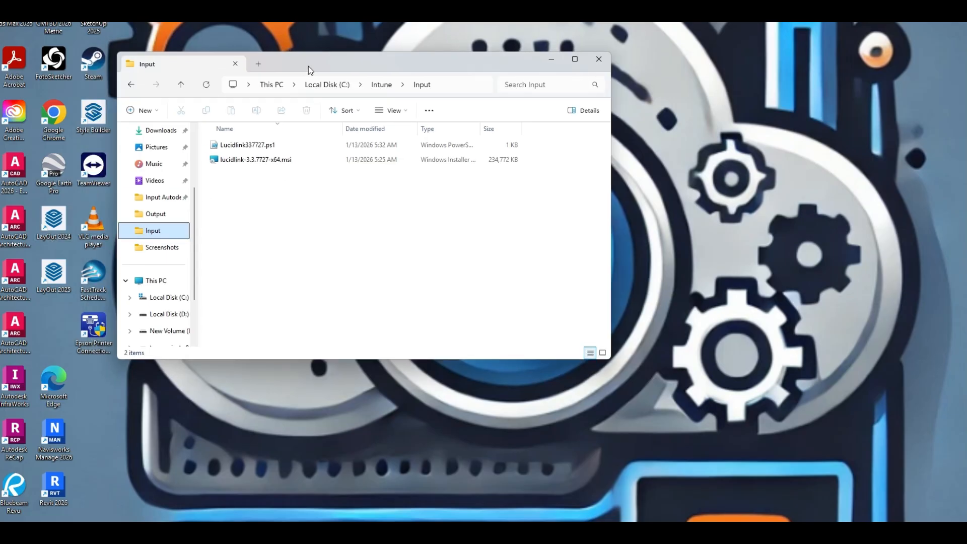
pyautogui.click(253, 146)
pyautogui.doubleClick(251, 145)
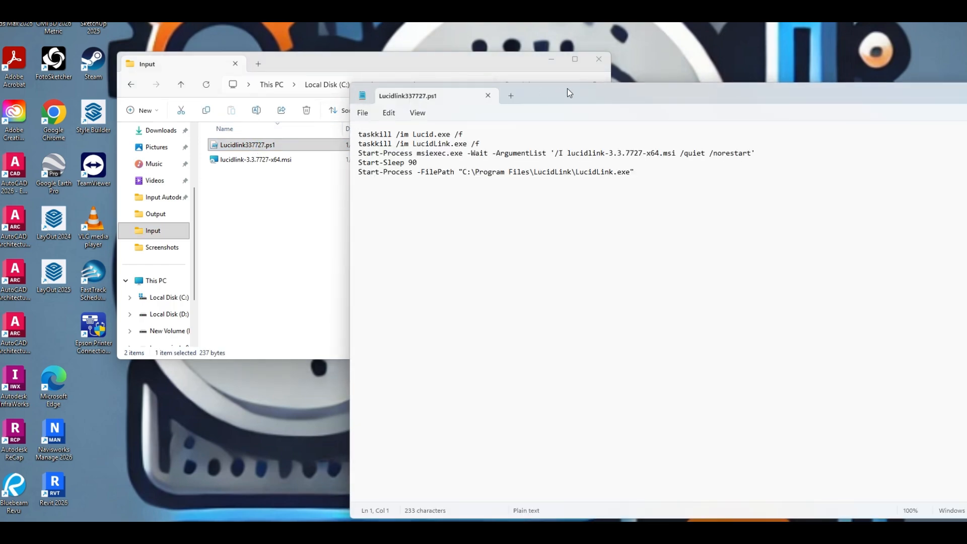
pyautogui.moveTo(567, 89); pyautogui.dragTo(541, 106)
pyautogui.click(453, 144)
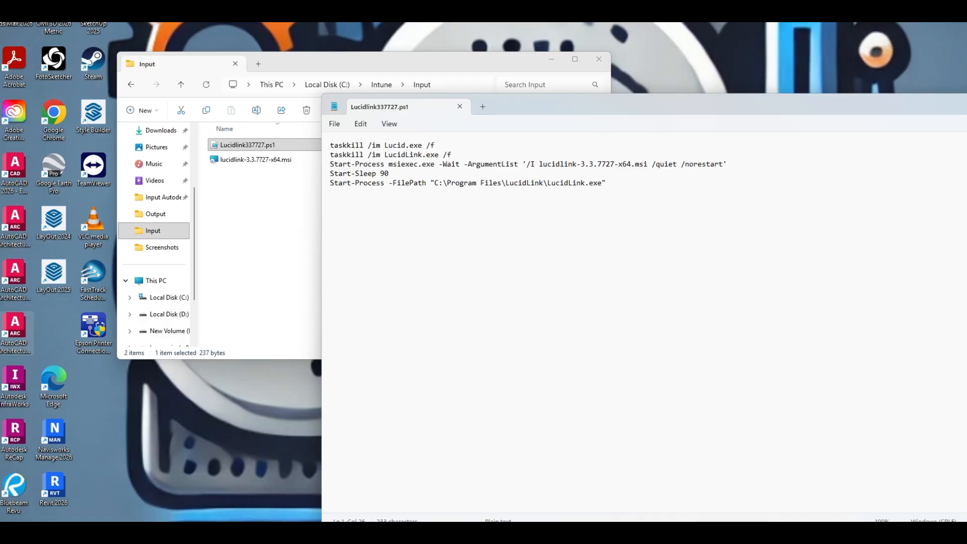
pyautogui.click(247, 204)
pyautogui.click(727, 133)
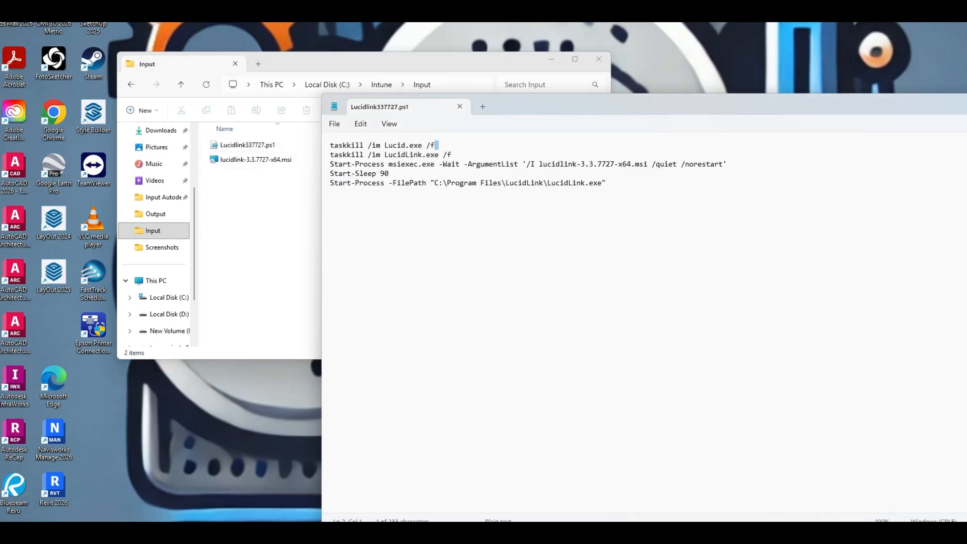
pyautogui.click(245, 211)
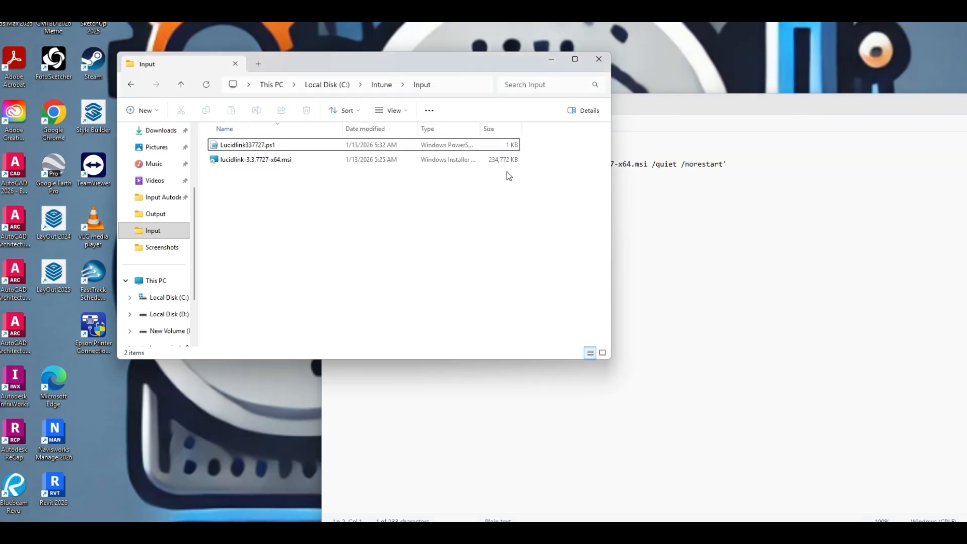
# Open Registry Editor and select the Uninstall key under HKEY_LOCAL_MACHINE\SOFTWARE\WOW6432Node\Microsoft\Windows\CurrentVersion.
pyautogui.press('super')
pyautogui.write('regis')
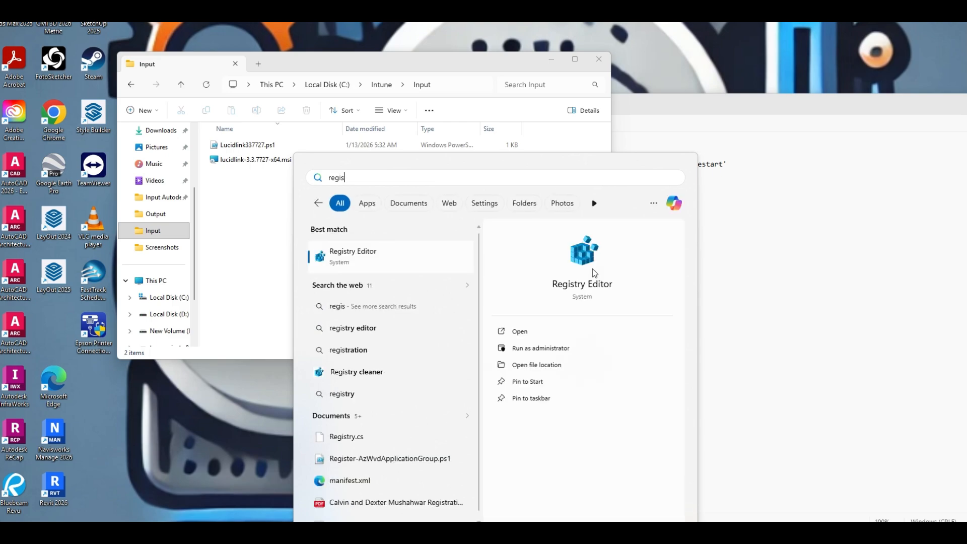
pyautogui.press('Return')
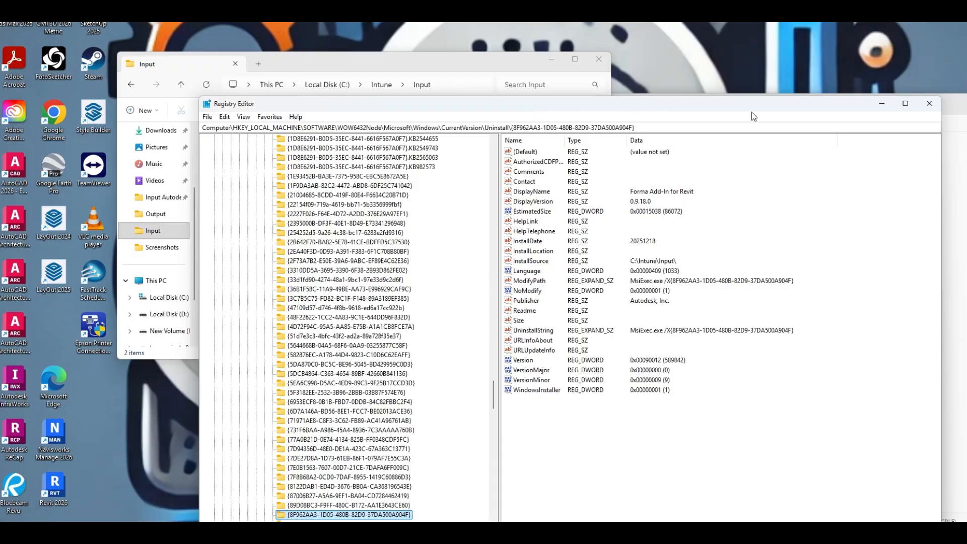
pyautogui.scroll(8, 331, 232)
pyautogui.scroll(2, 331, 231)
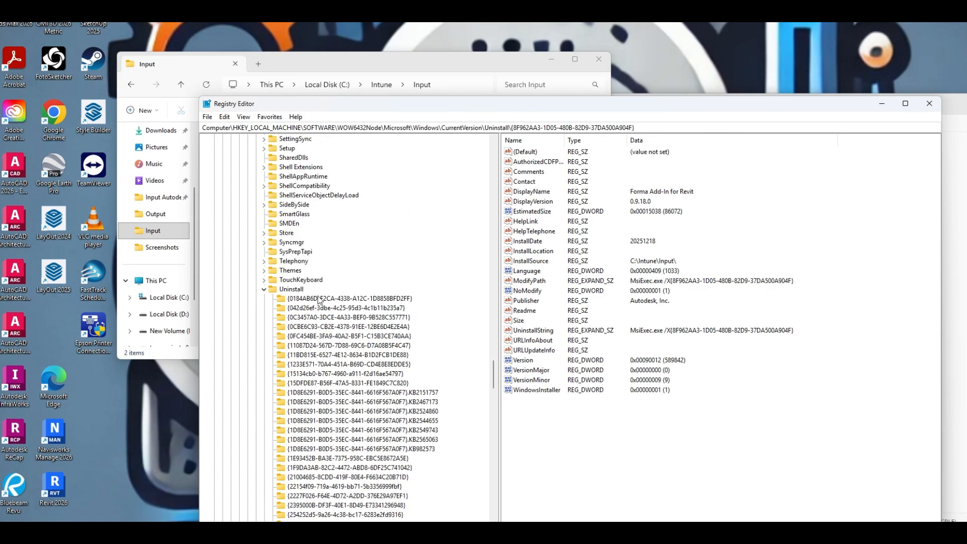
pyautogui.click(297, 290)
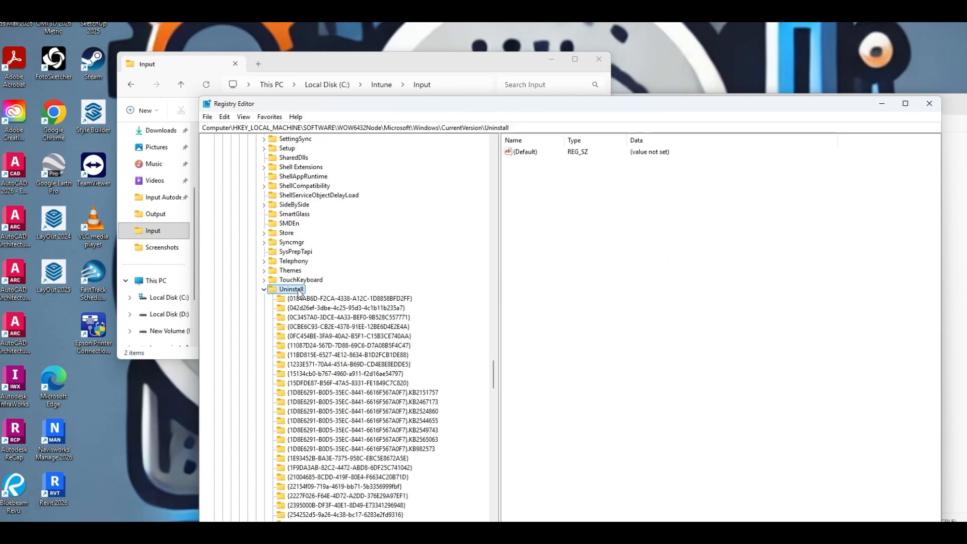
# Search the registry for "lucidlink" starting from the WOW6432Node Uninstall key.
pyautogui.click(225, 117)
pyautogui.click(244, 203)
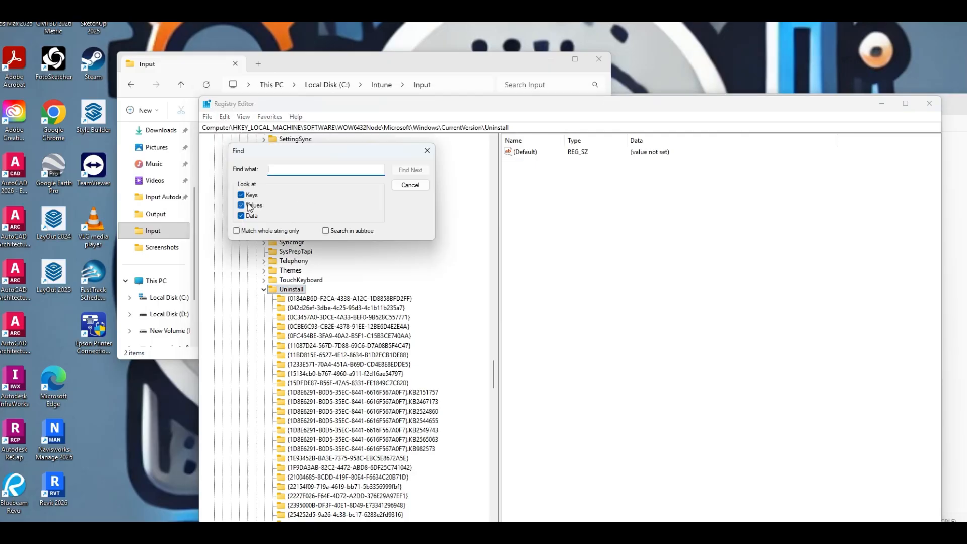
pyautogui.write('lucidlink')
pyautogui.press('Return')
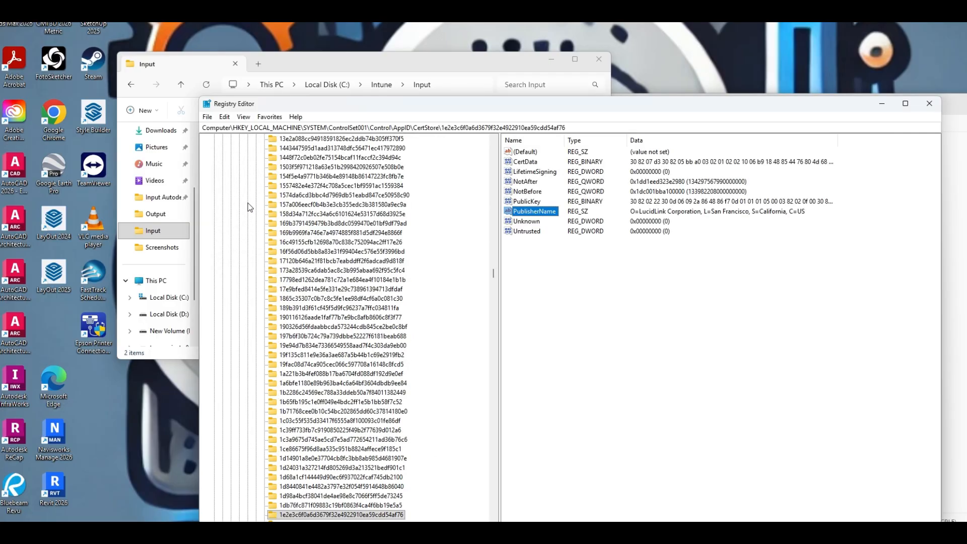
# Collapse the CertStore branch and its parent keys, returning to HKEY_LOCAL_MACHINE.
pyautogui.click(379, 226)
pyautogui.press('Left')
pyautogui.press('Left')
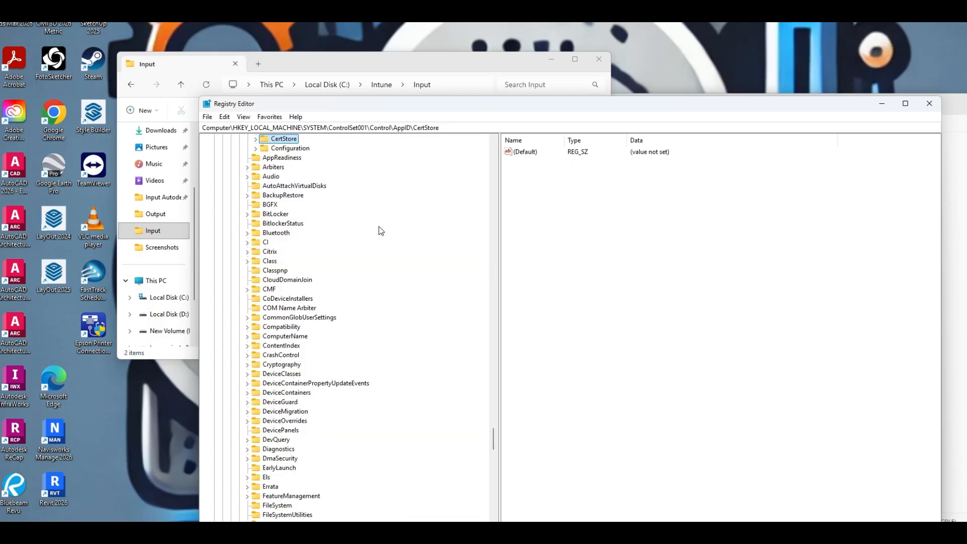
pyautogui.press('Left')
pyautogui.press('Left')
pyautogui.press('Left')
pyautogui.press('Left')
pyautogui.press('Left')
pyautogui.press('Left')
pyautogui.press('Left')
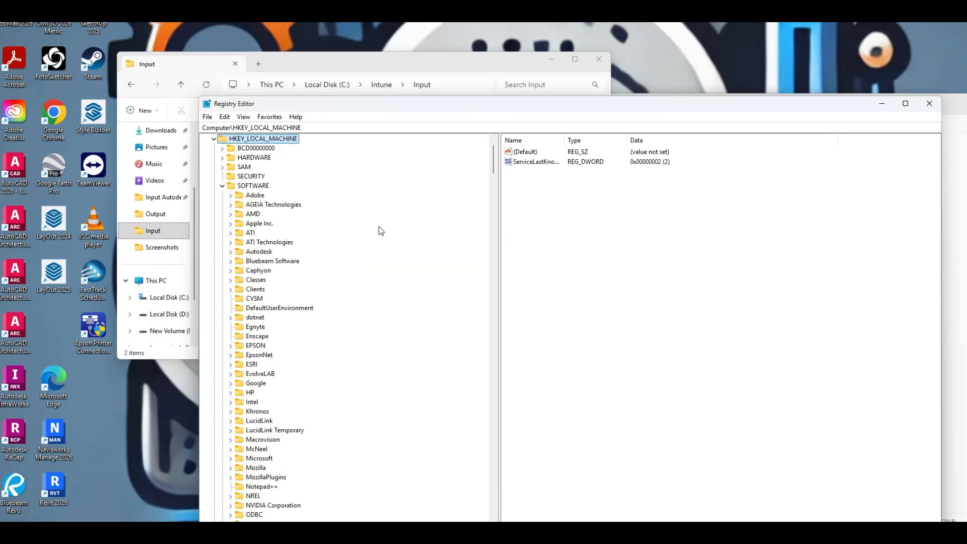
# Go to the Microsoft key under HKEY_LOCAL_MACHINE\SOFTWARE and expand it.
pyautogui.press('Down')
pyautogui.press('Down')
pyautogui.press('Down')
pyautogui.press('Down')
pyautogui.press('Down')
pyautogui.press('m')
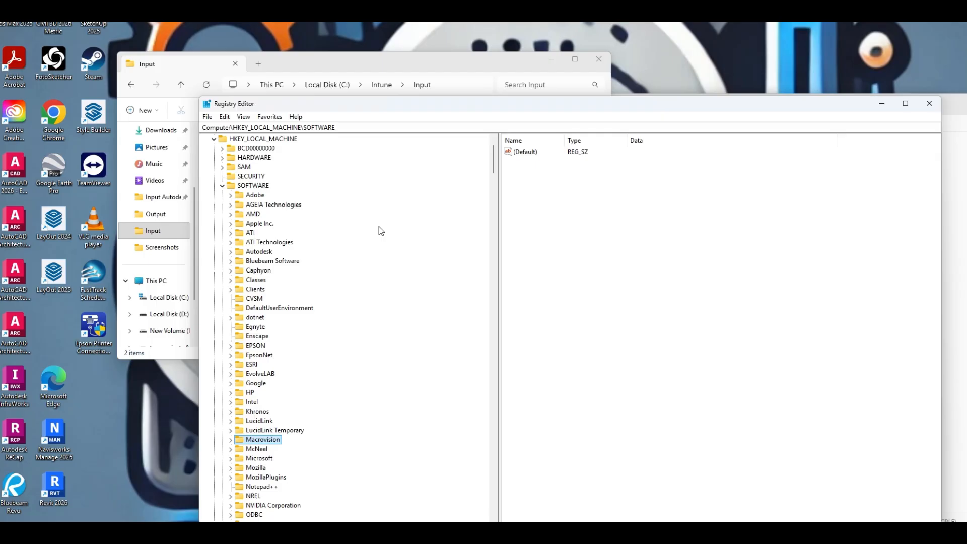
pyautogui.press('Down')
pyautogui.press('Down')
pyautogui.press('Right')
# Find the Windows subkey within the Microsoft key and expand it.
pyautogui.press('w')
pyautogui.press('w')
pyautogui.press('w')
pyautogui.press('w')
pyautogui.press('w')
pyautogui.press('w')
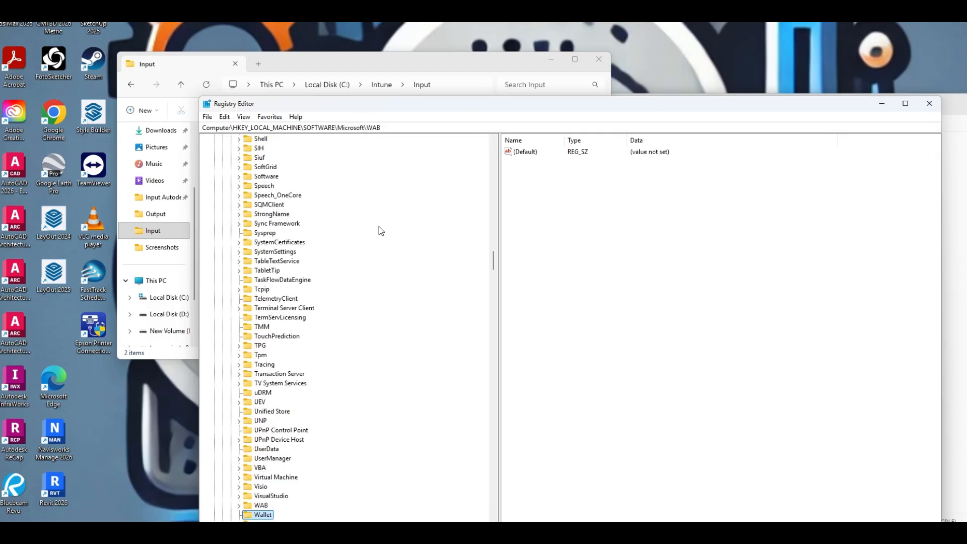
pyautogui.press('Right')
# Expand the CurrentVersion key under Windows and its Uninstall subkey.
pyautogui.press('c')
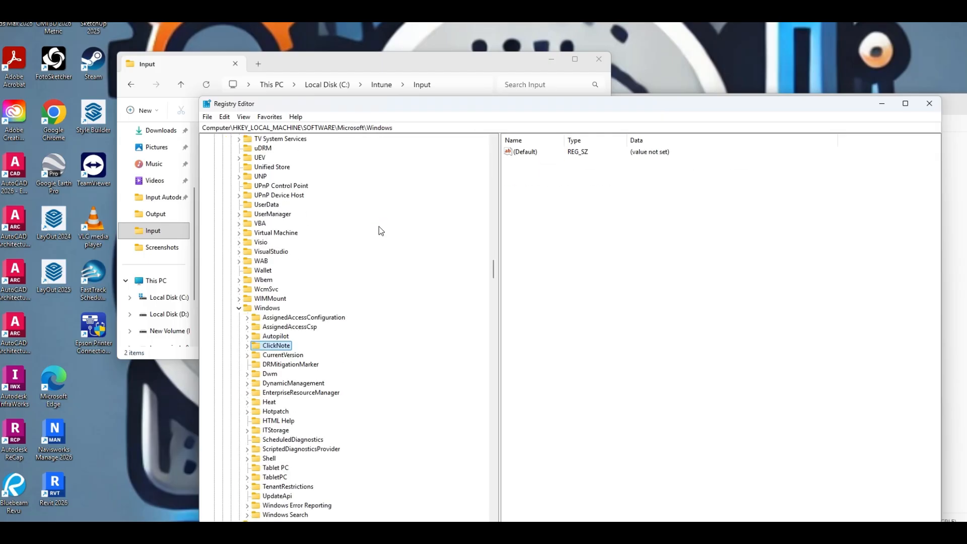
pyautogui.press('c')
pyautogui.press('Right')
pyautogui.press('Down')
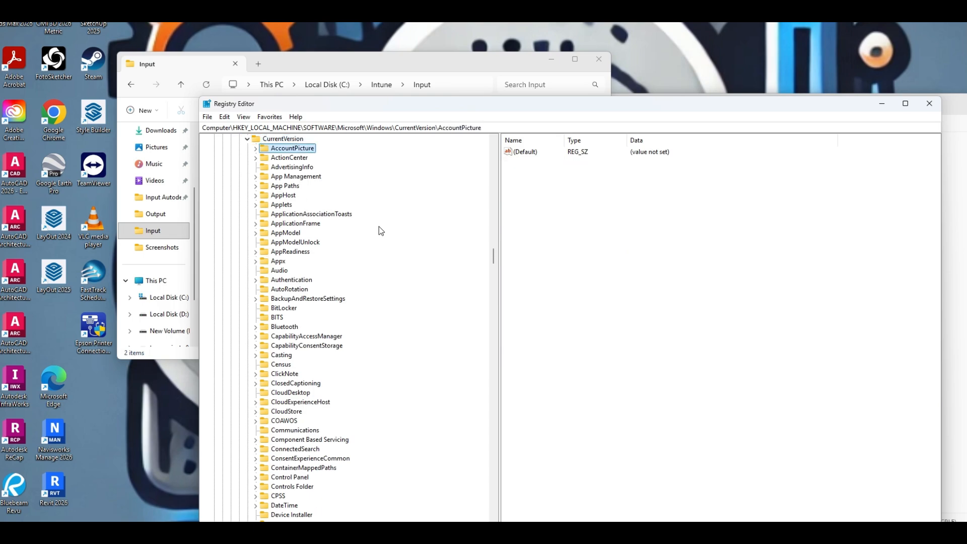
pyautogui.press('u')
pyautogui.press('u')
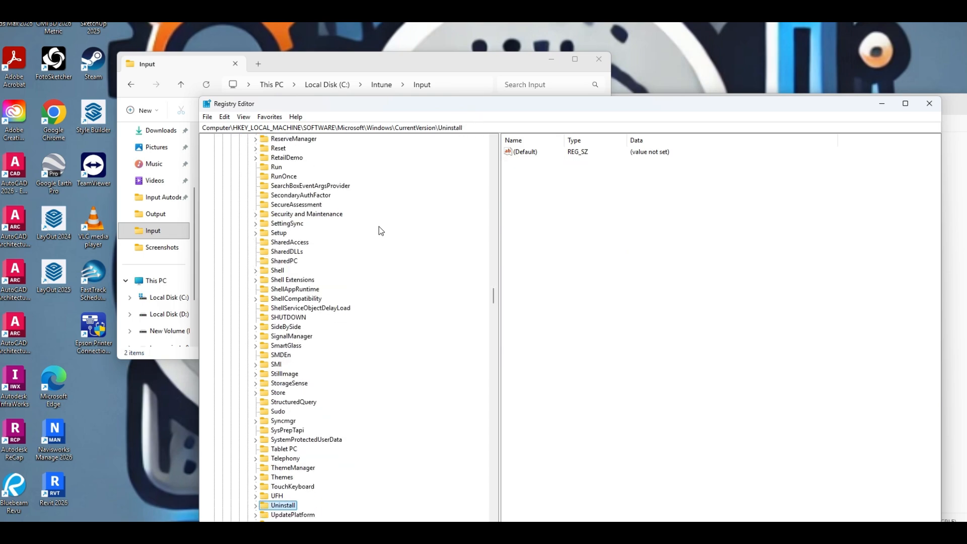
pyautogui.press('Right')
# Search for "lucidlink" from the Uninstall key and continue past the Lucid 2.9.7246 entry to the next match.
pyautogui.click(225, 116)
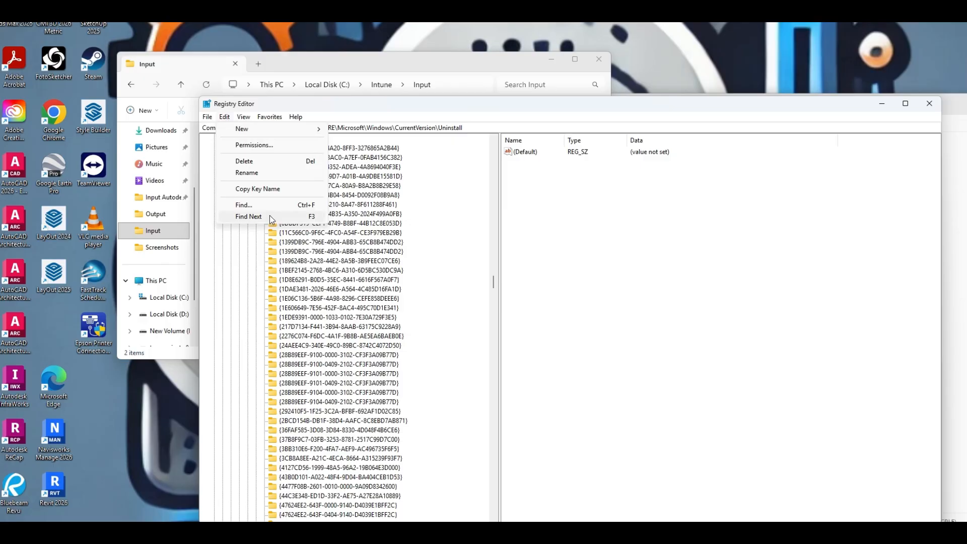
pyautogui.click(271, 205)
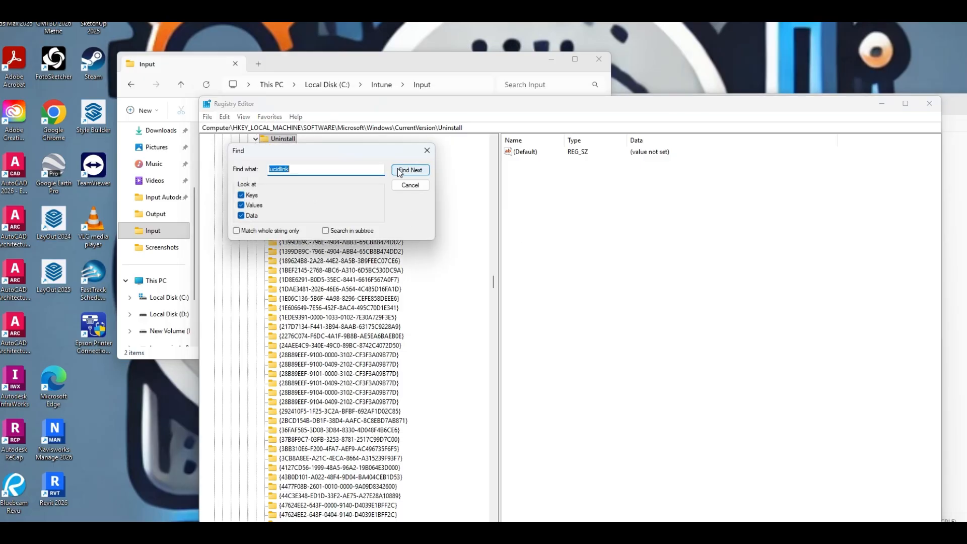
pyautogui.click(399, 171)
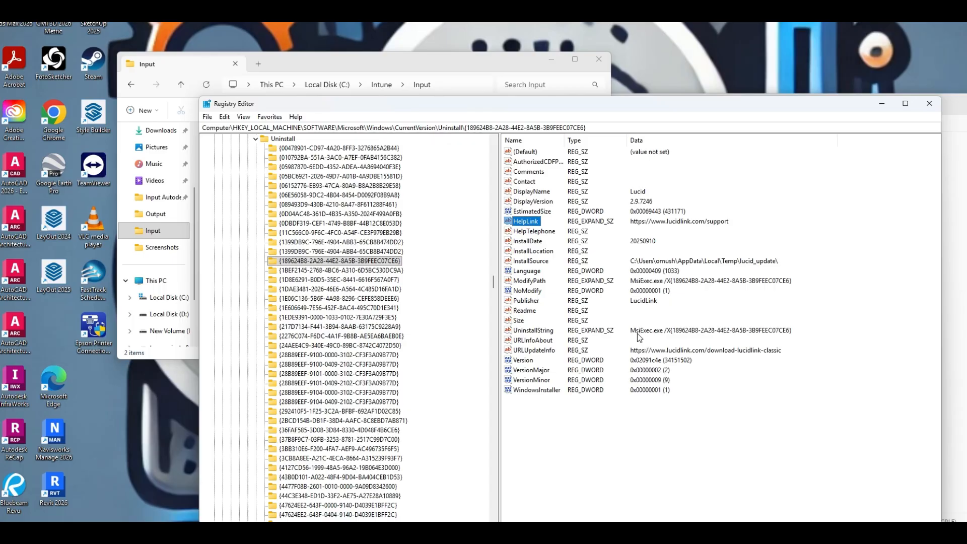
pyautogui.press('p')
pyautogui.press('F3')
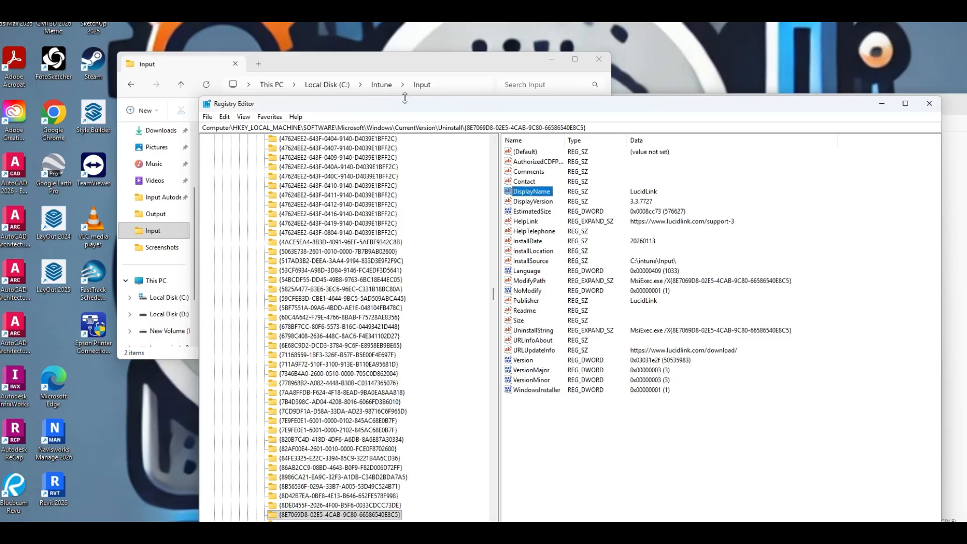
# Move the Input folder window aside and check the DisplayVersion value of the LucidLink uninstall entry.
pyautogui.moveTo(400, 63); pyautogui.dragTo(317, 51)
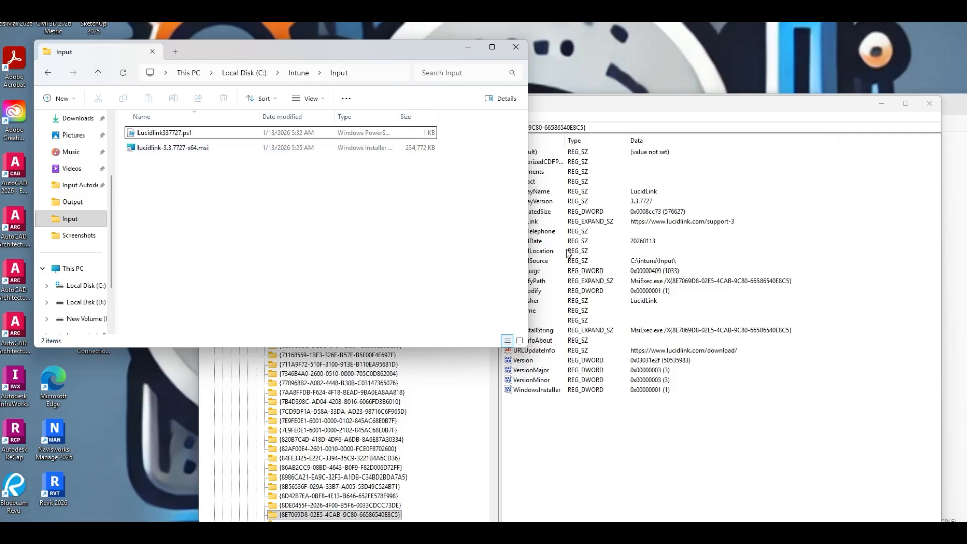
pyautogui.click(816, 262)
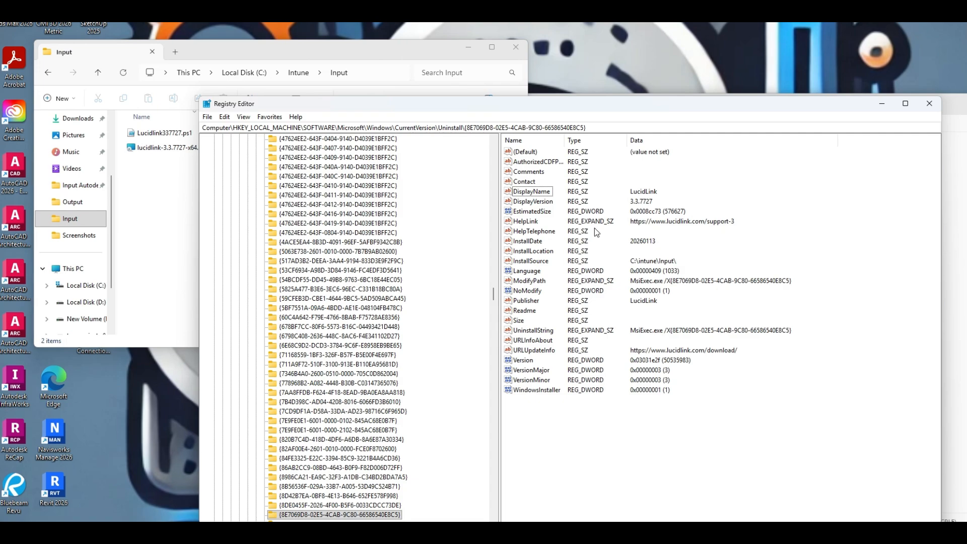
pyautogui.click(519, 202)
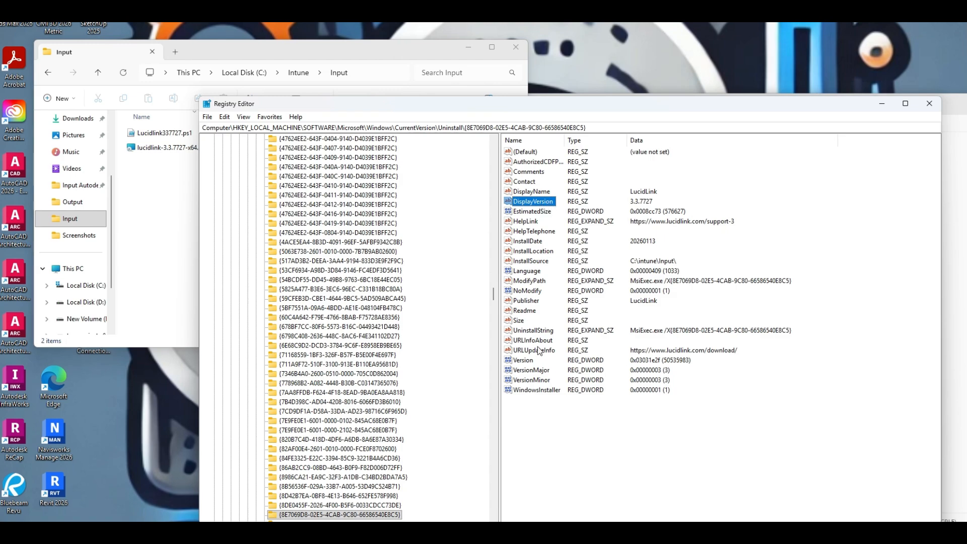
pyautogui.click(955, 227)
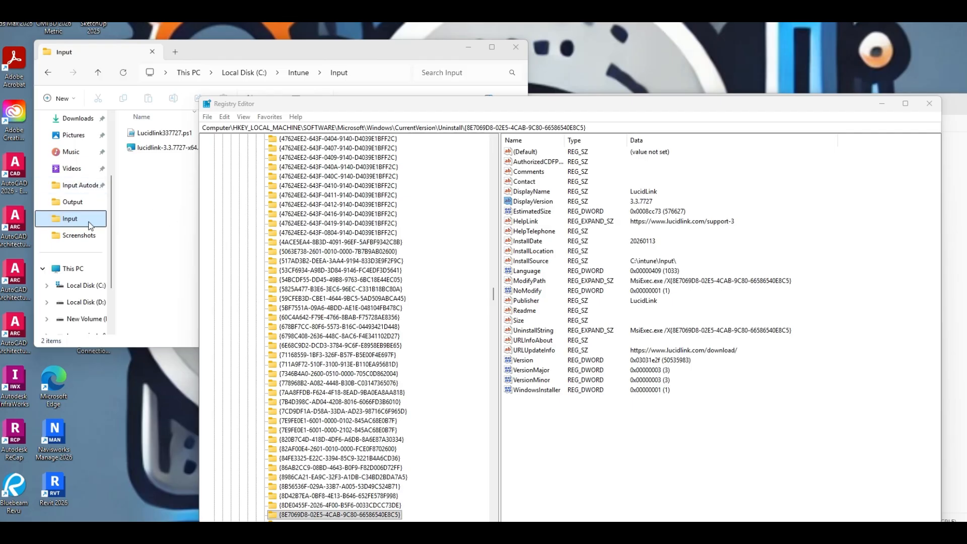
# Bring the Input folder window forward, browse to C:\Intune\Output and select the Lucidlink337727.intunewin package.
pyautogui.click(151, 191)
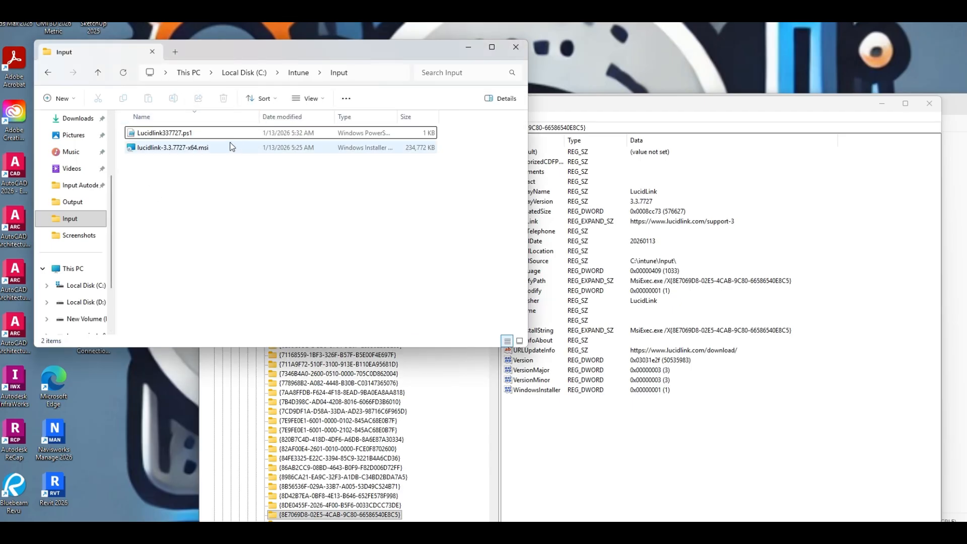
pyautogui.click(76, 285)
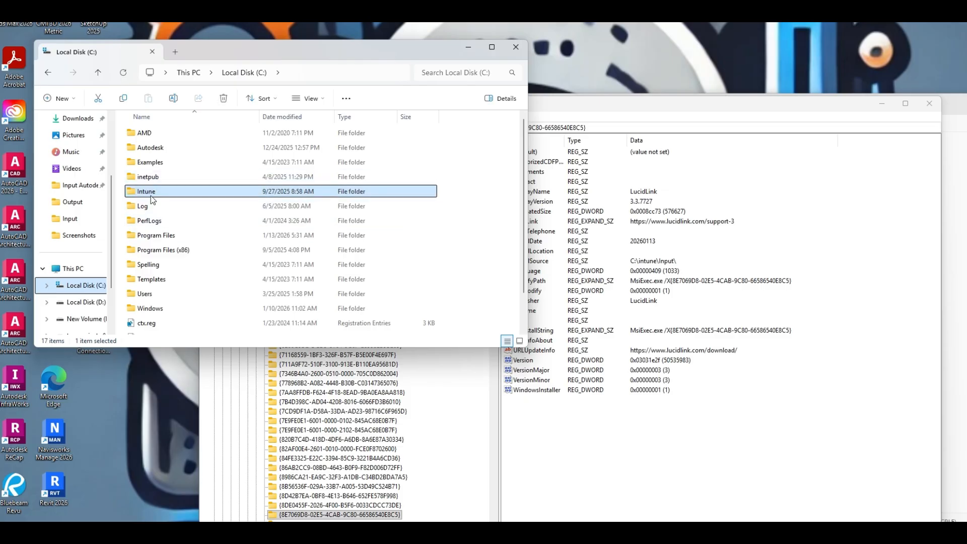
pyautogui.doubleClick(151, 194)
pyautogui.doubleClick(146, 162)
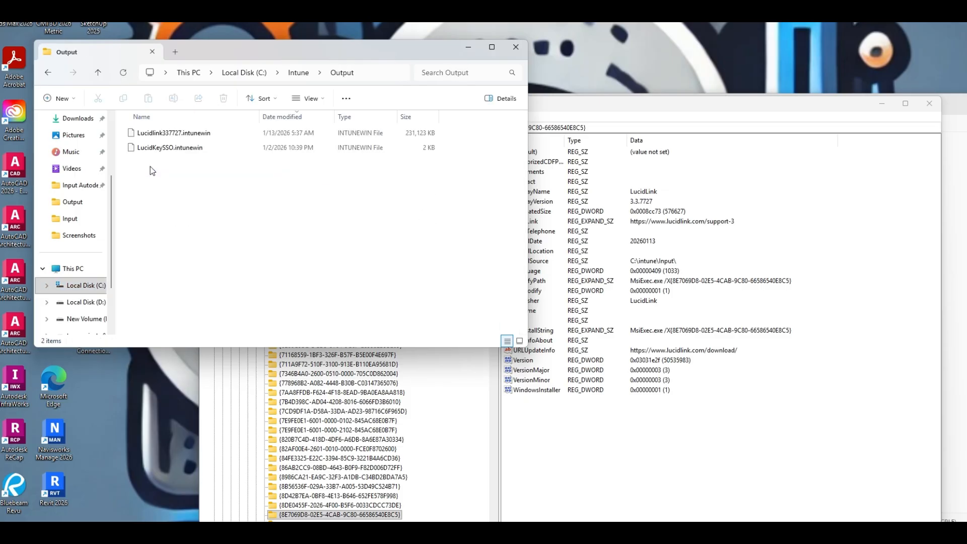
pyautogui.click(187, 136)
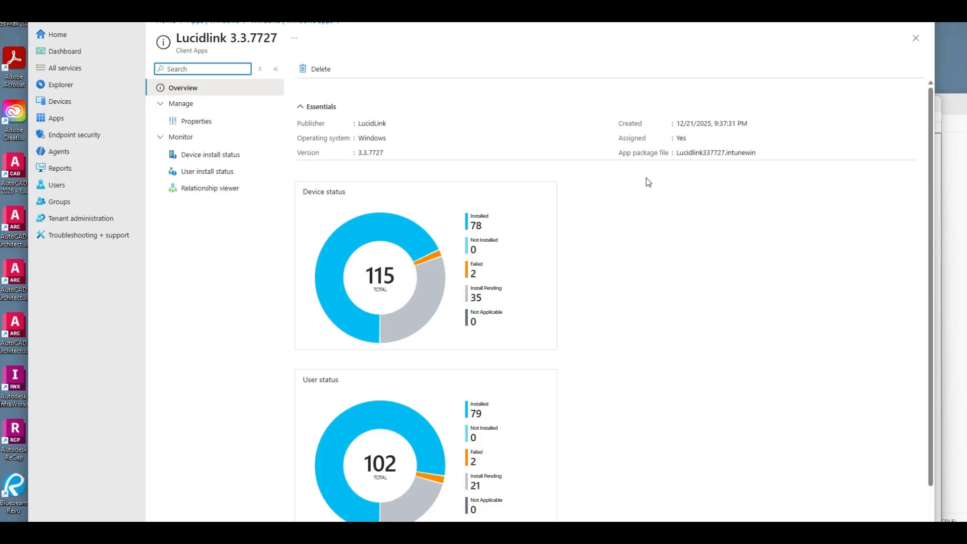
# Open the Lucidlink 3.3.7727 app's properties for editing and go to its Program settings.
pyautogui.click(200, 121)
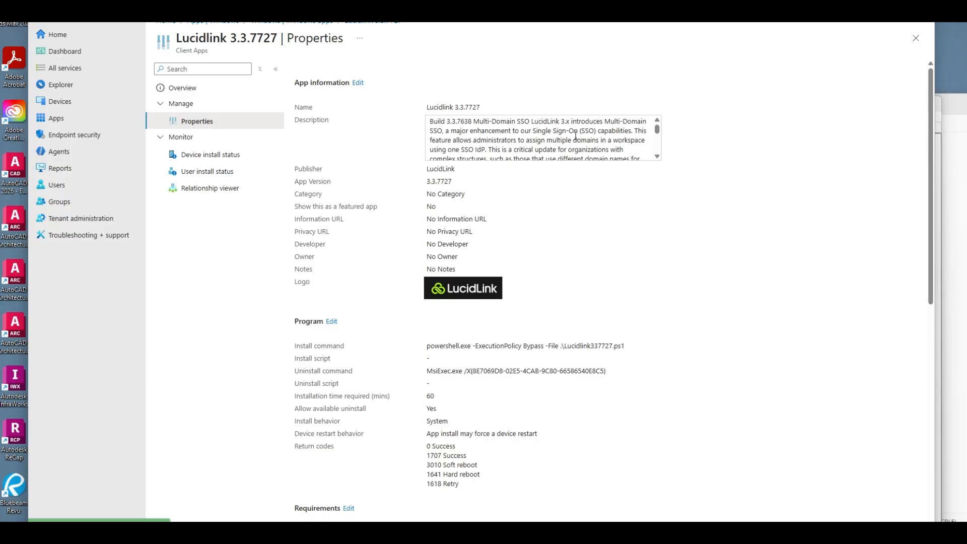
pyautogui.click(357, 84)
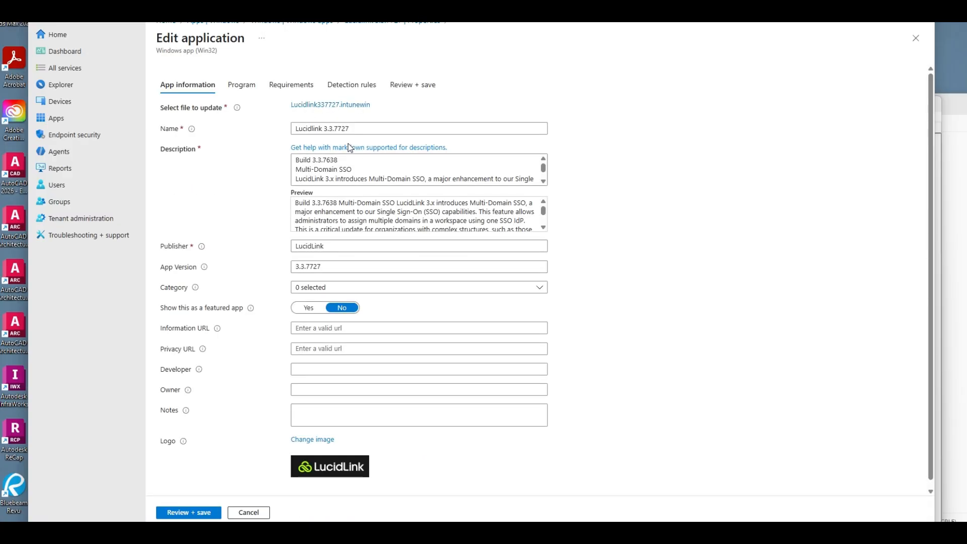
pyautogui.click(252, 91)
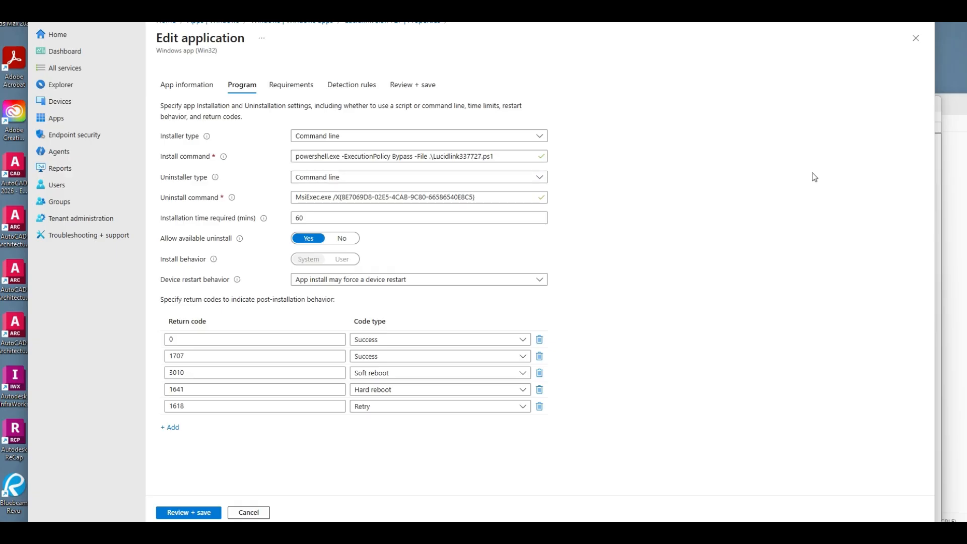
# Review the uninstaller type options, keeping Command line, and compare the uninstall command with the UninstallString value in Registry Editor.
pyautogui.click(539, 177)
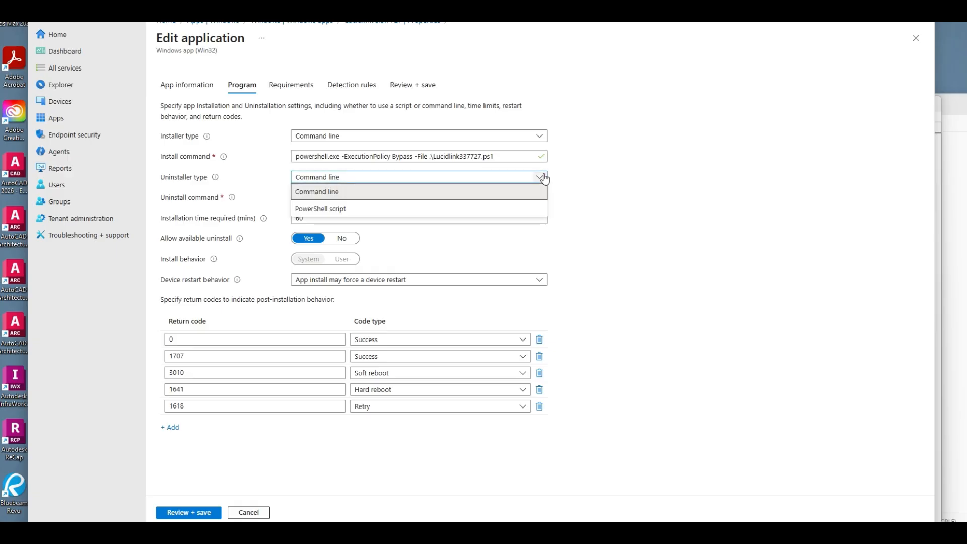
pyautogui.click(401, 196)
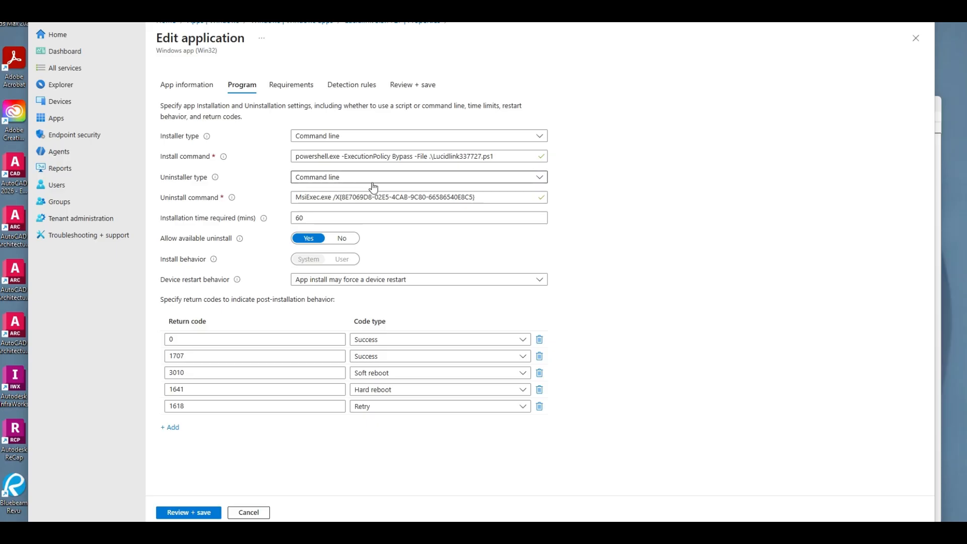
pyautogui.click(539, 178)
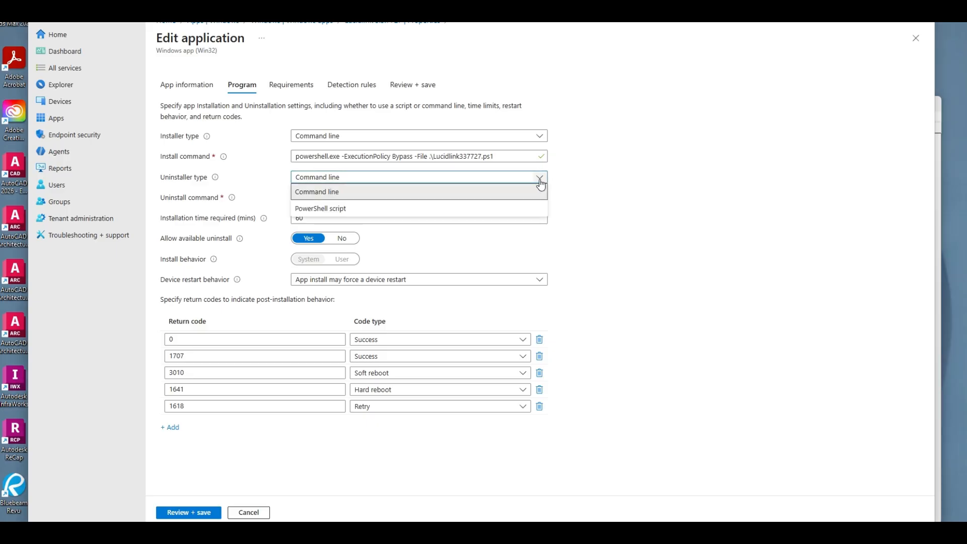
pyautogui.click(606, 161)
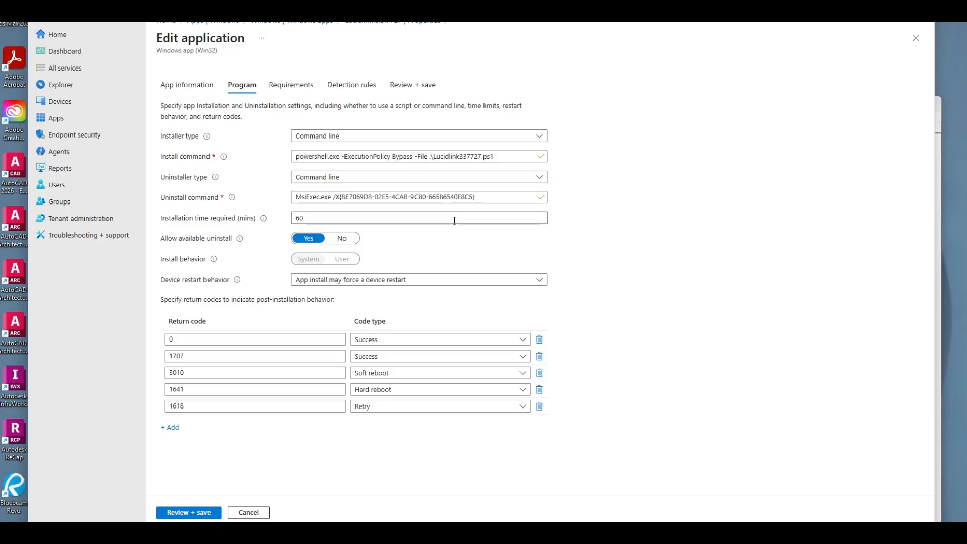
pyautogui.hotkey('alt', 'Tab')
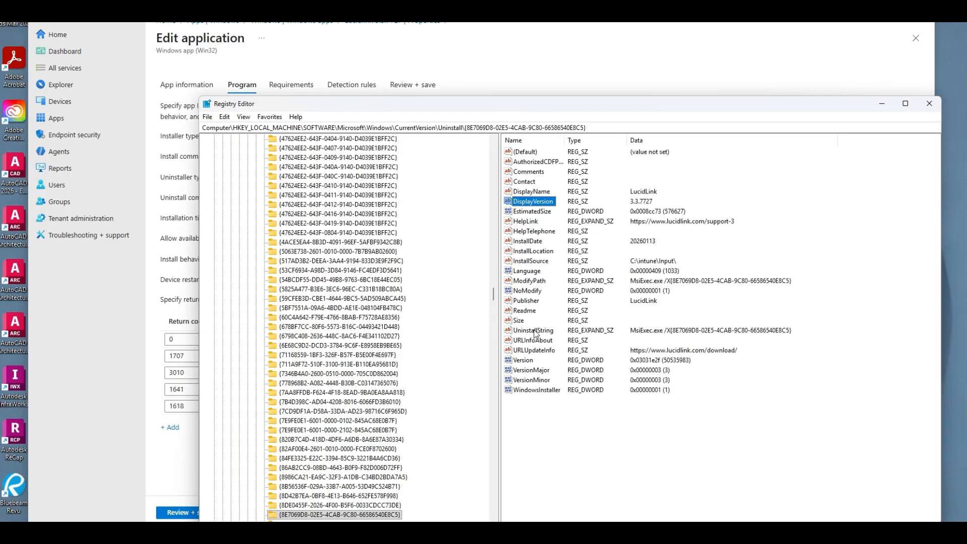
pyautogui.hotkey('alt', 'Tab')
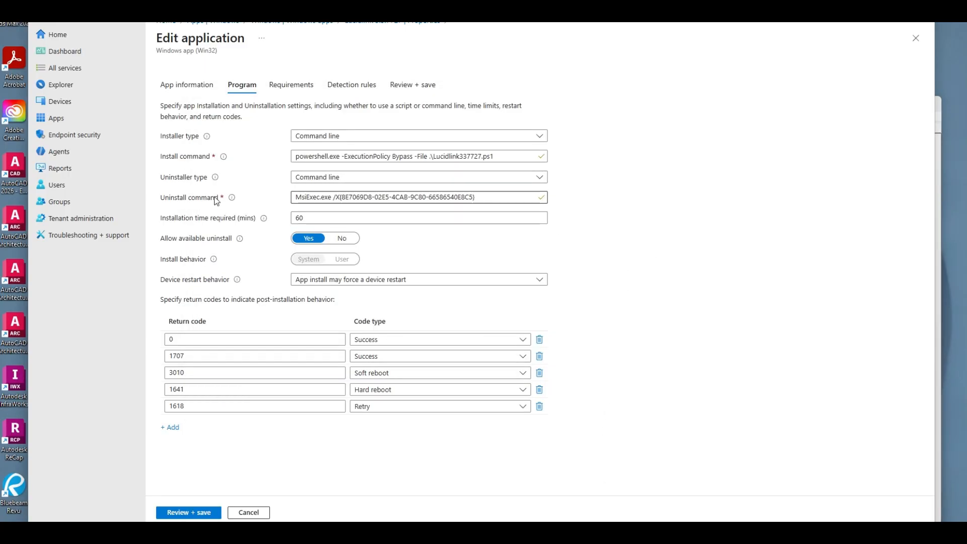
# Go past the requirements to the app's detection rules and open the existing Registry rule.
pyautogui.click(291, 84)
pyautogui.click(366, 90)
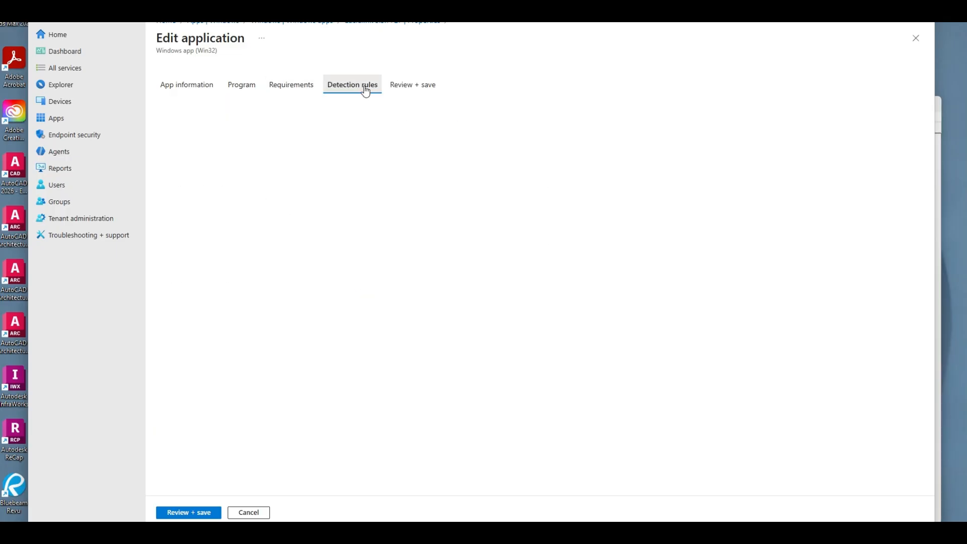
pyautogui.click(369, 166)
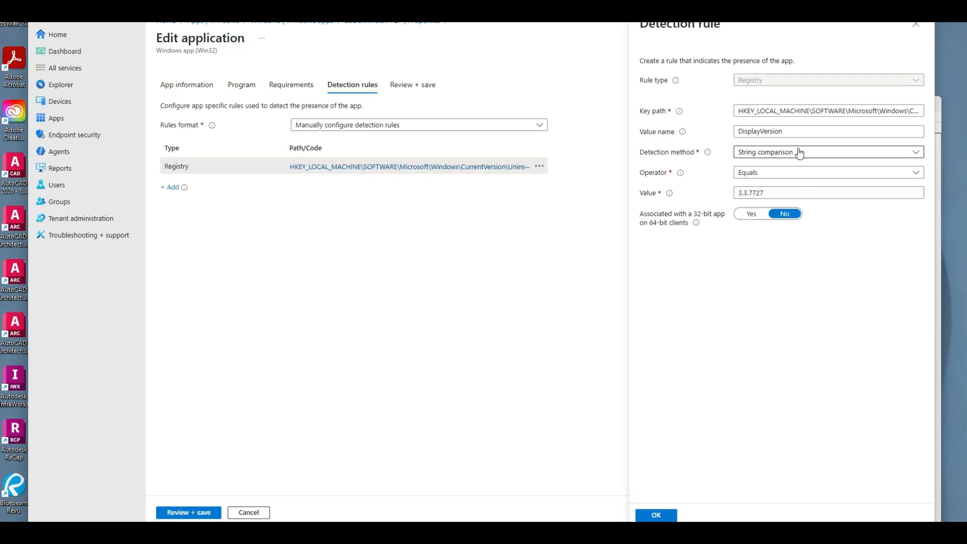
# Switch to Registry Editor, select the LucidLink key path from HKEY_LOCAL_MACHINE onward without the Computer prefix, and return to the detection rule.
pyautogui.hotkey('alt', 'Tab')
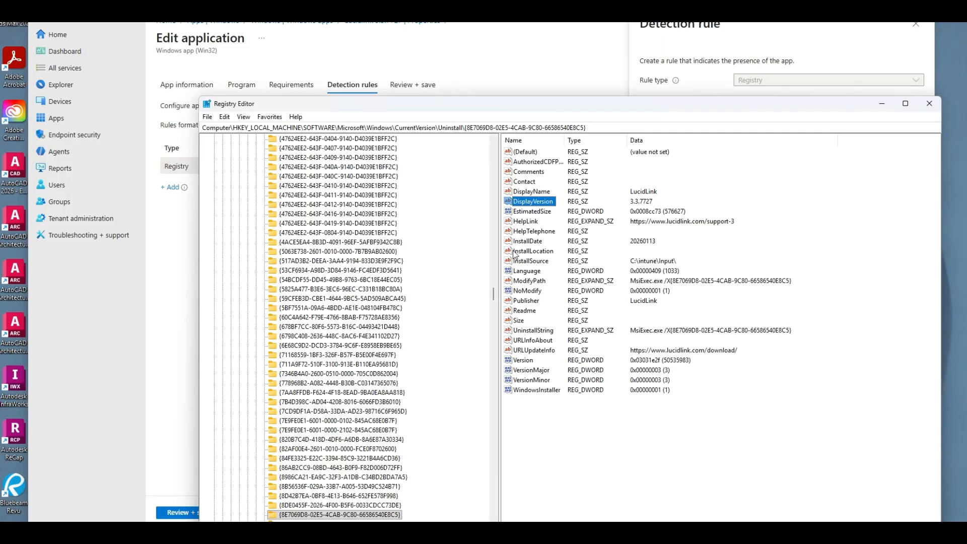
pyautogui.moveTo(589, 128); pyautogui.dragTo(234, 128)
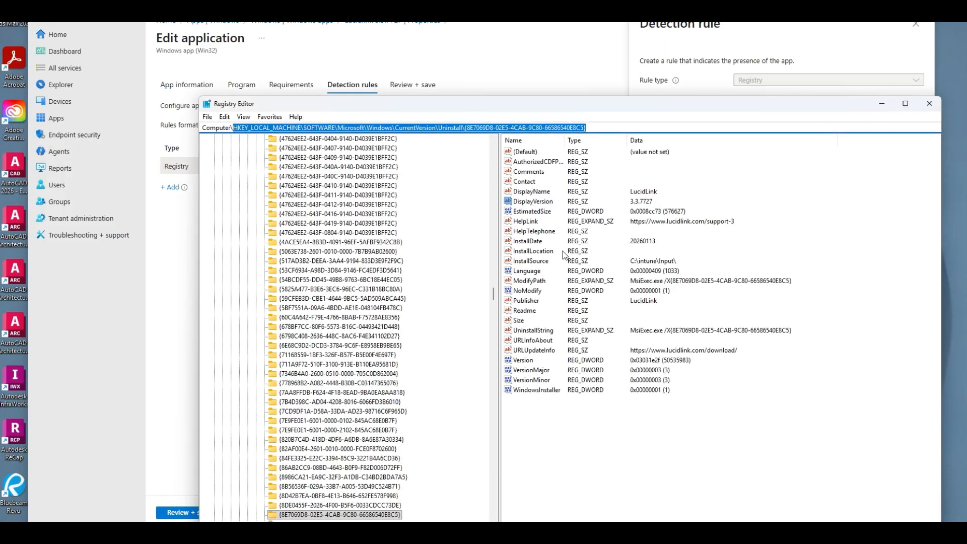
pyautogui.click(881, 104)
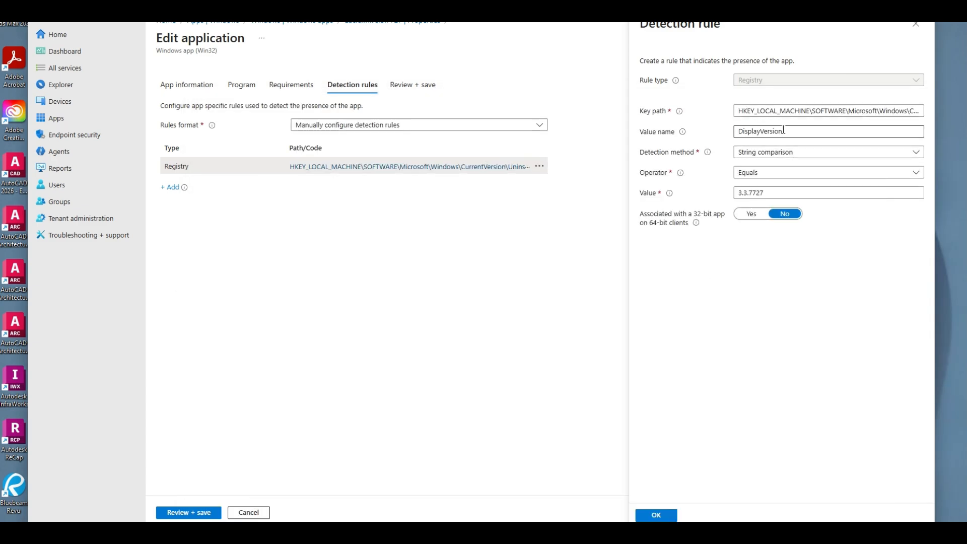